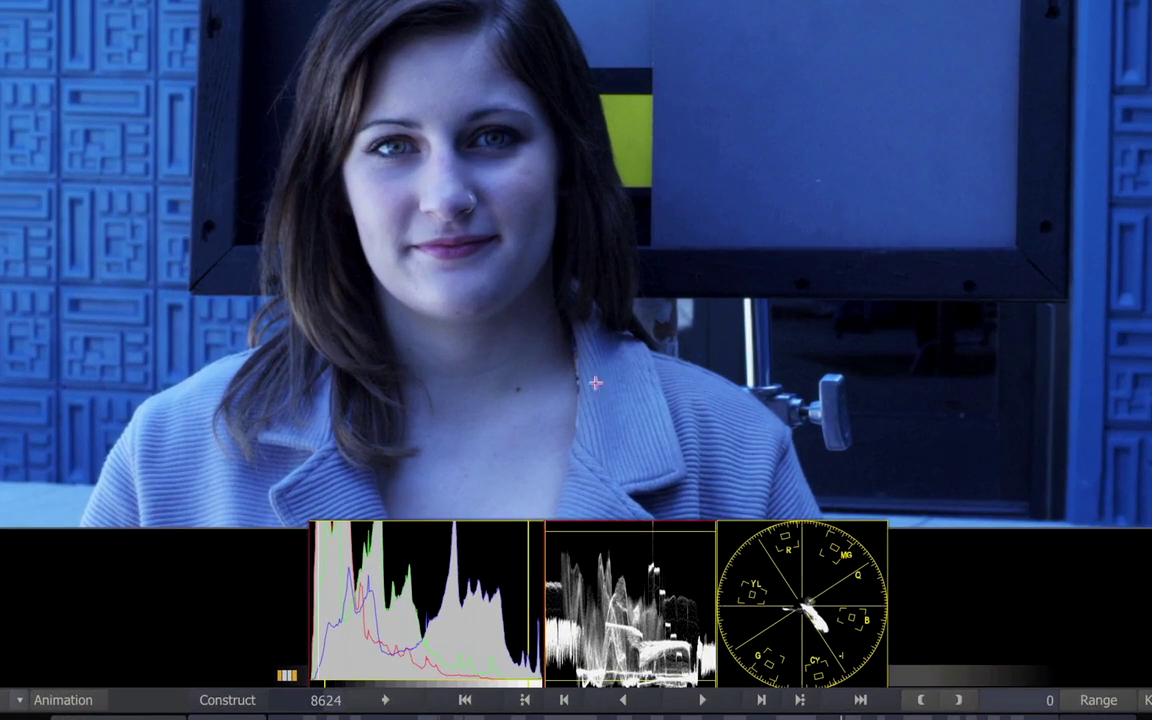
# Select the 3200 K clip in the R3D metadata table and scroll down through the list
pyautogui.moveTo(931, 381); pyautogui.dragTo(830, 580)
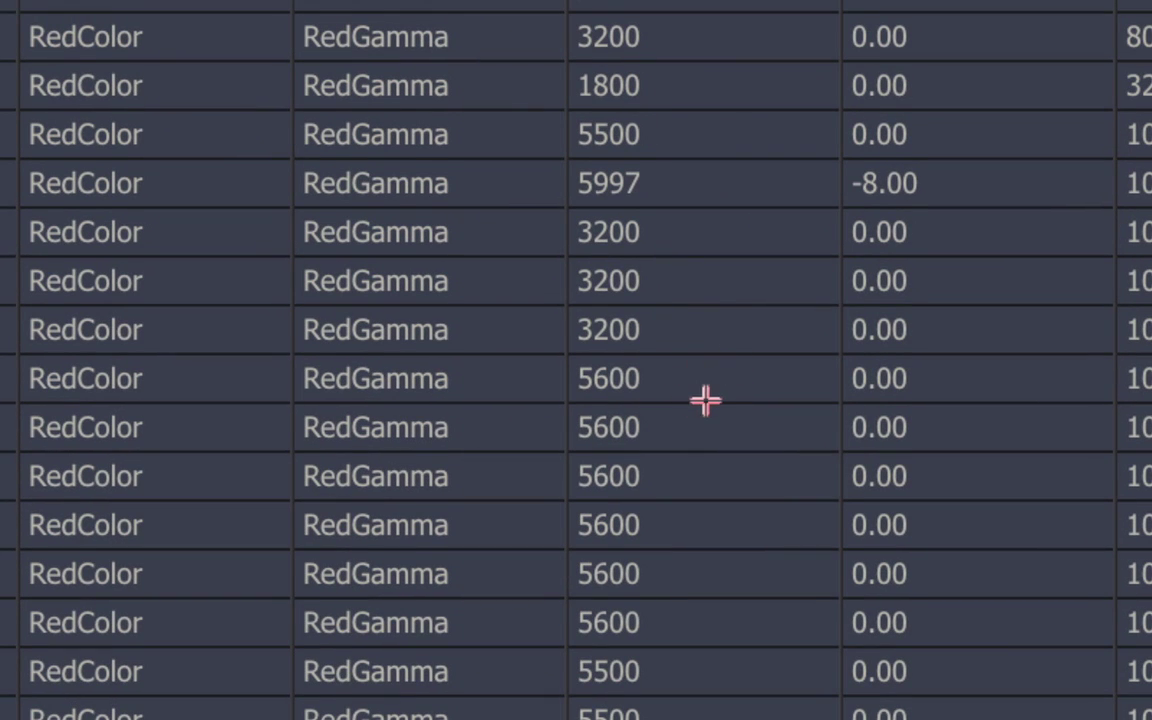
pyautogui.click(655, 316)
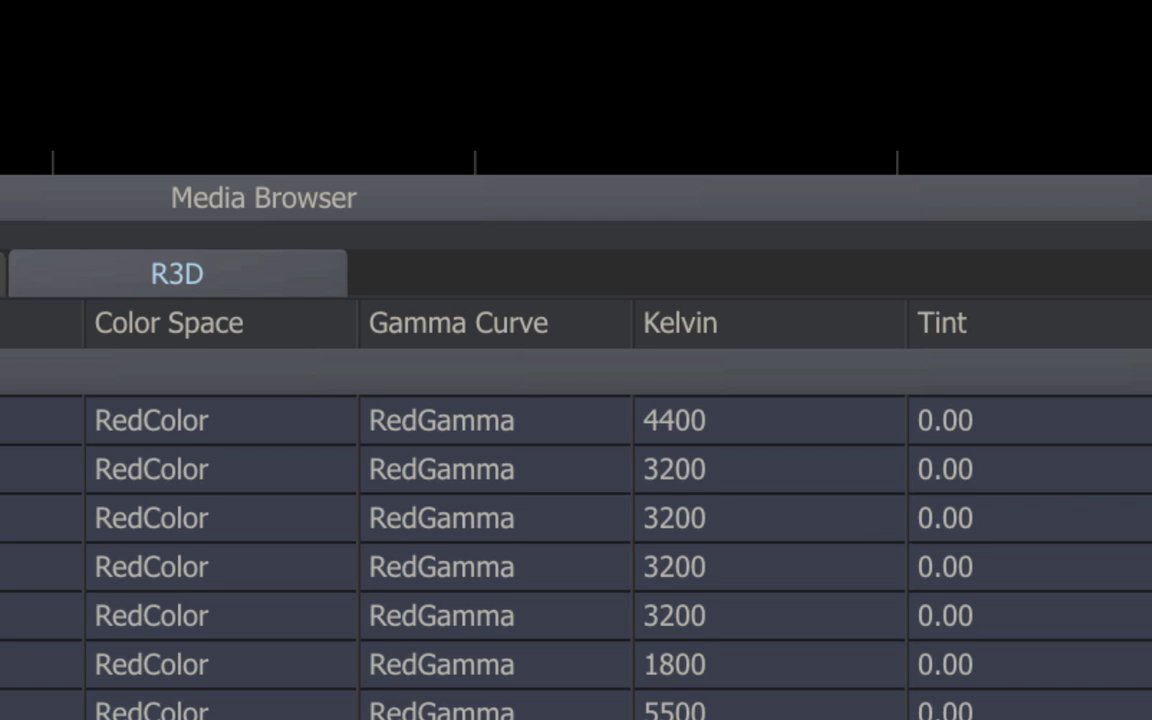
pyautogui.scroll(-5, 576, 530)
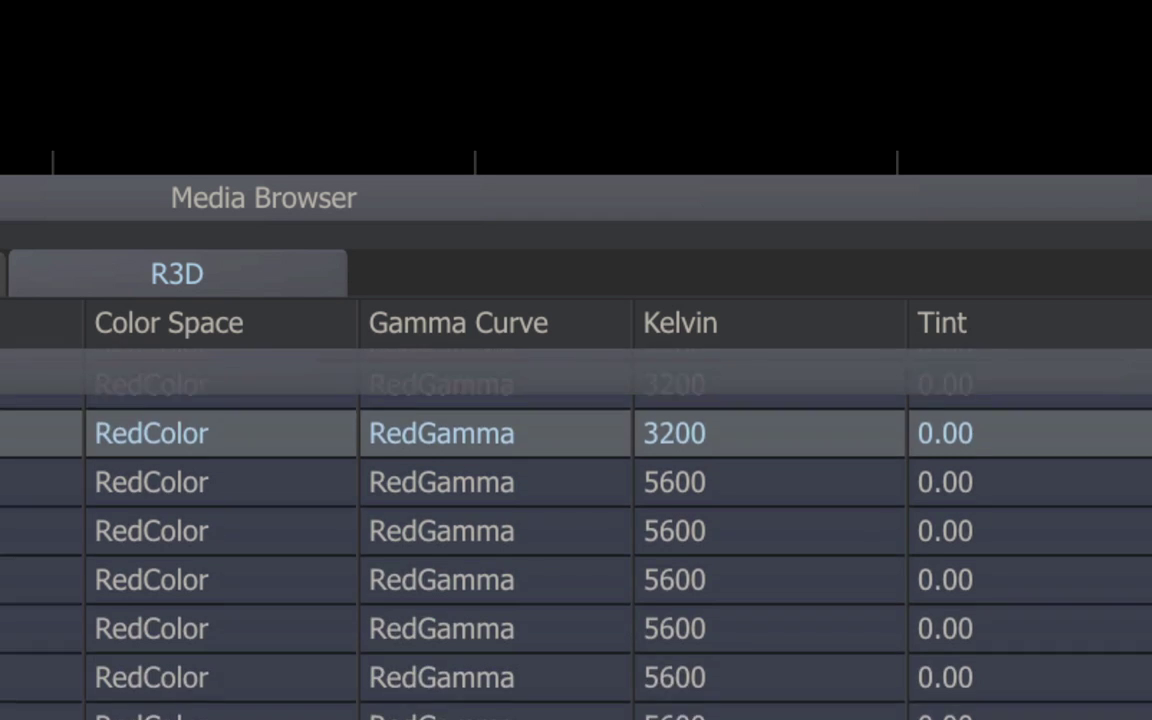
pyautogui.scroll(-1, 576, 530)
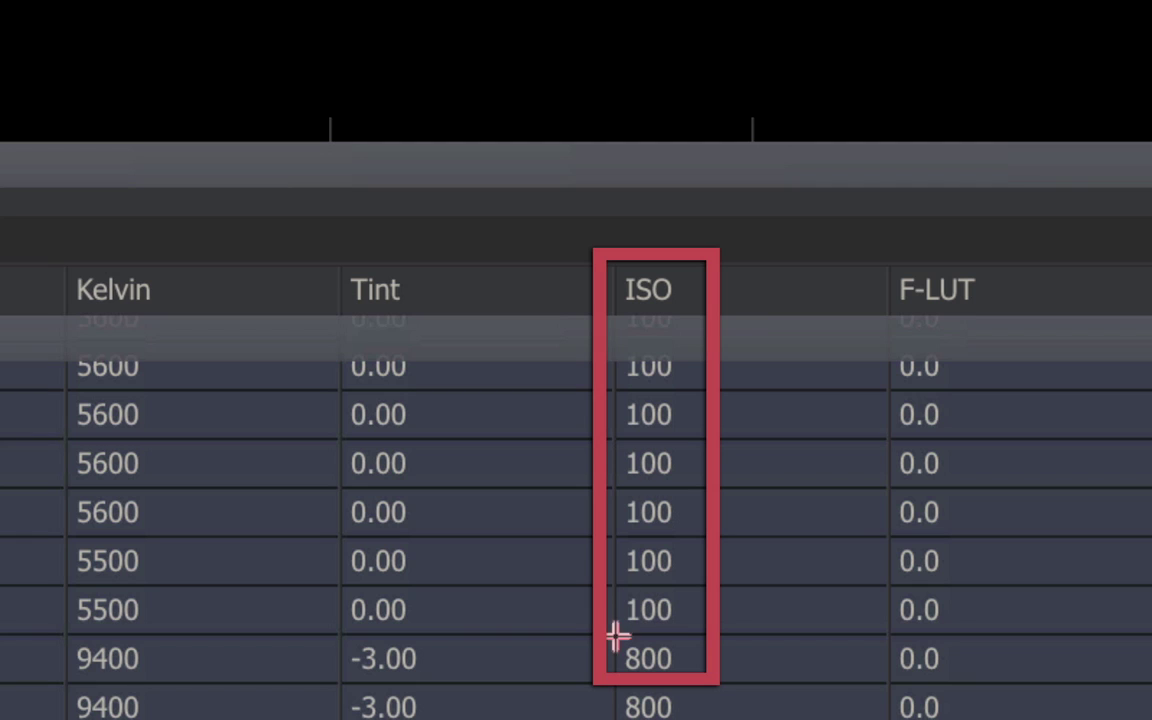
# Select the ISO 3200 clip, then the 3200 K clip shot at ISO 100
pyautogui.scroll(3, 576, 500)
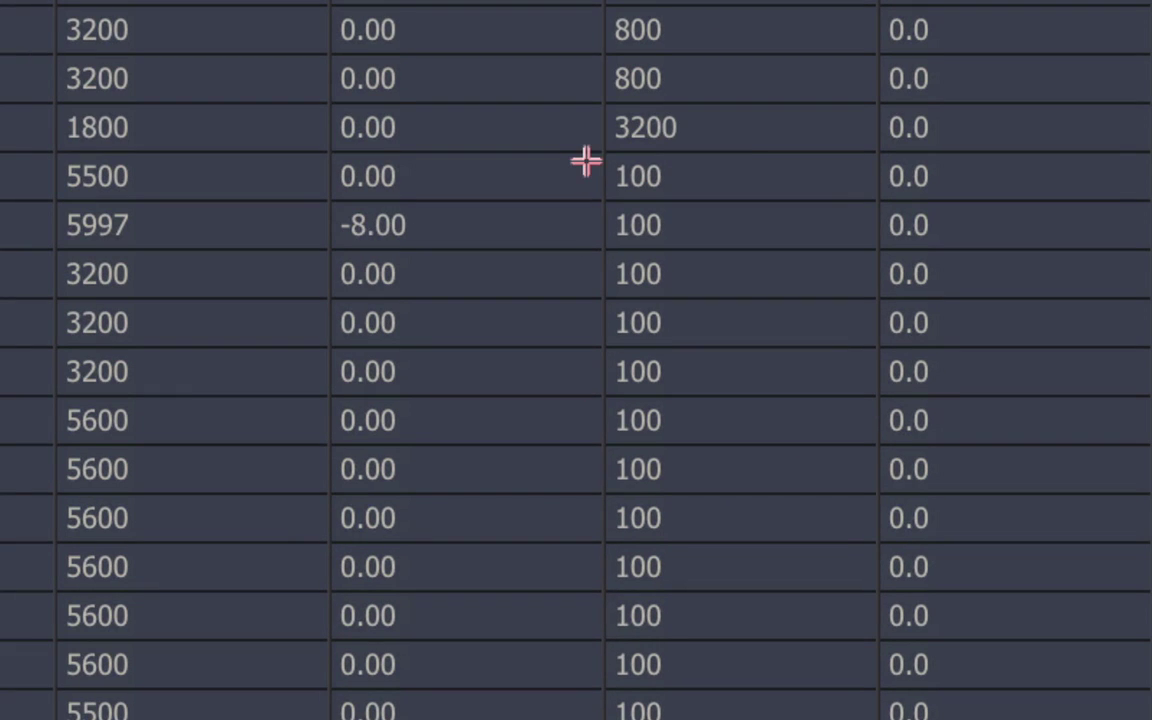
pyautogui.click(757, 135)
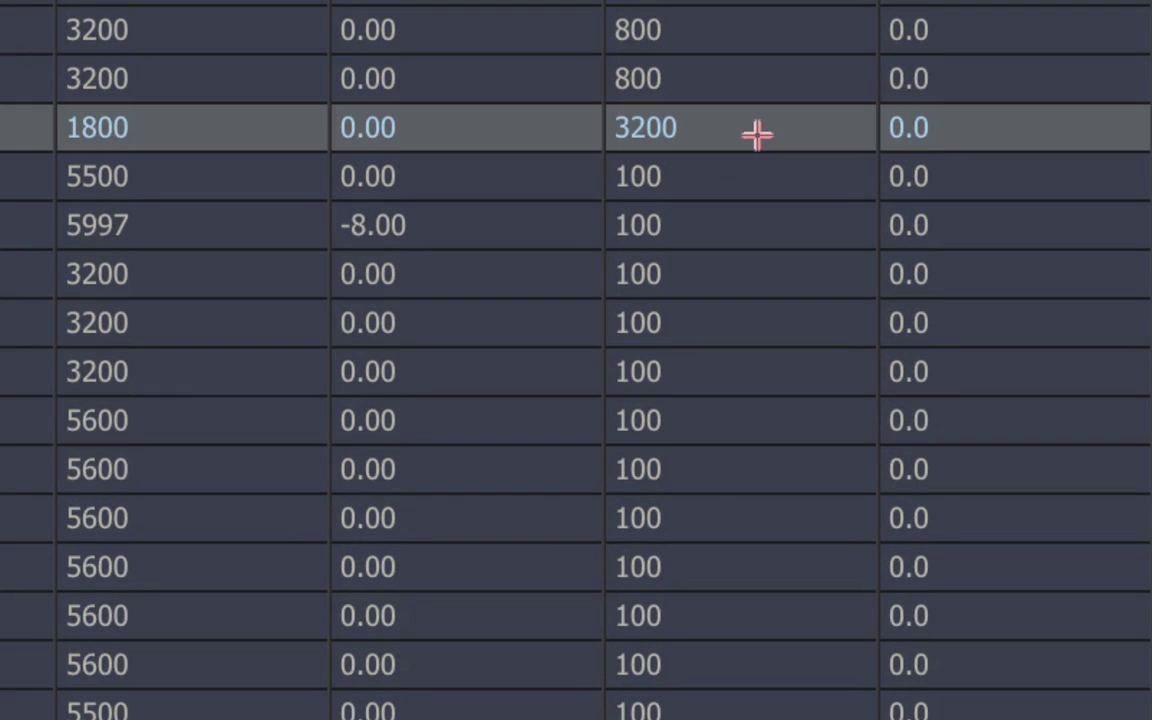
pyautogui.click(718, 357)
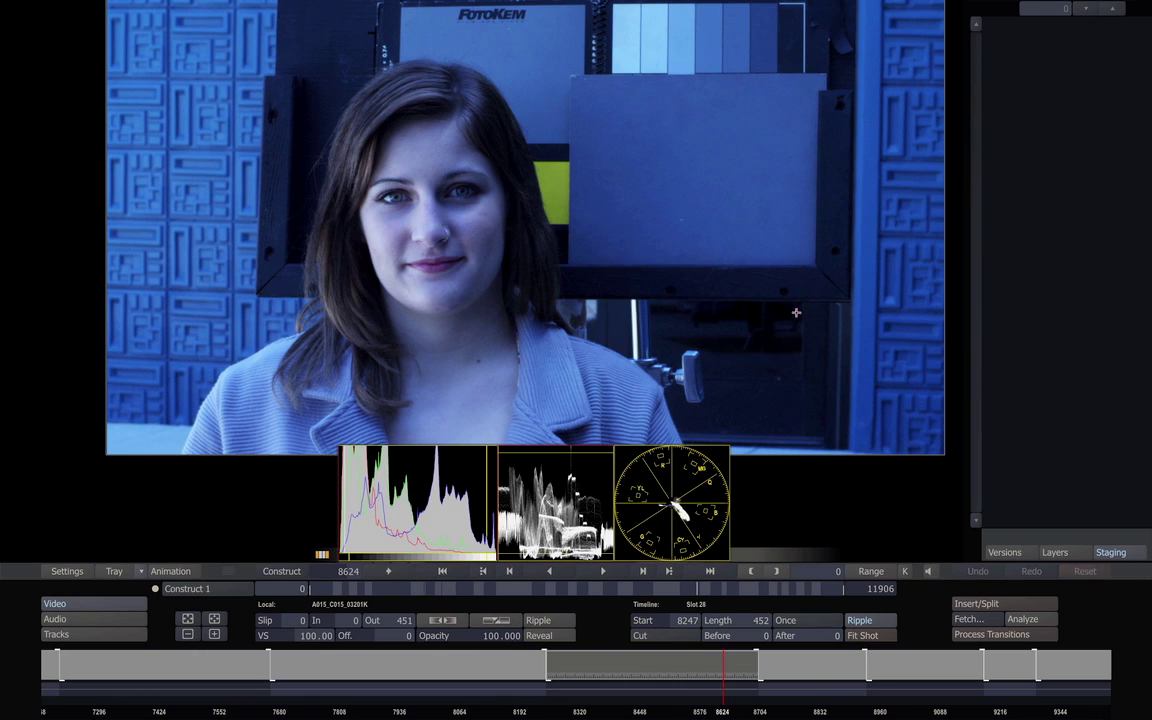
# Switch to the Matrix workspace and browse Levels, Color, Curves and Numeric, ending on Levels
pyautogui.rightClick(167, 524)
pyautogui.click(170, 539)
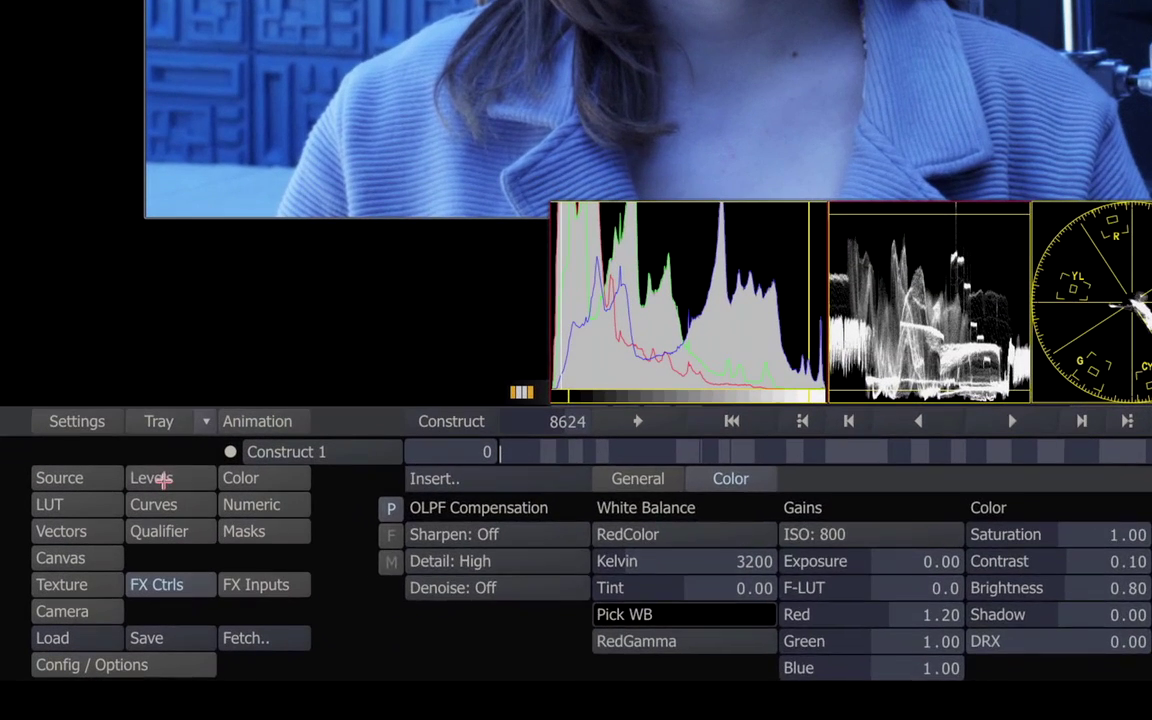
pyautogui.click(117, 603)
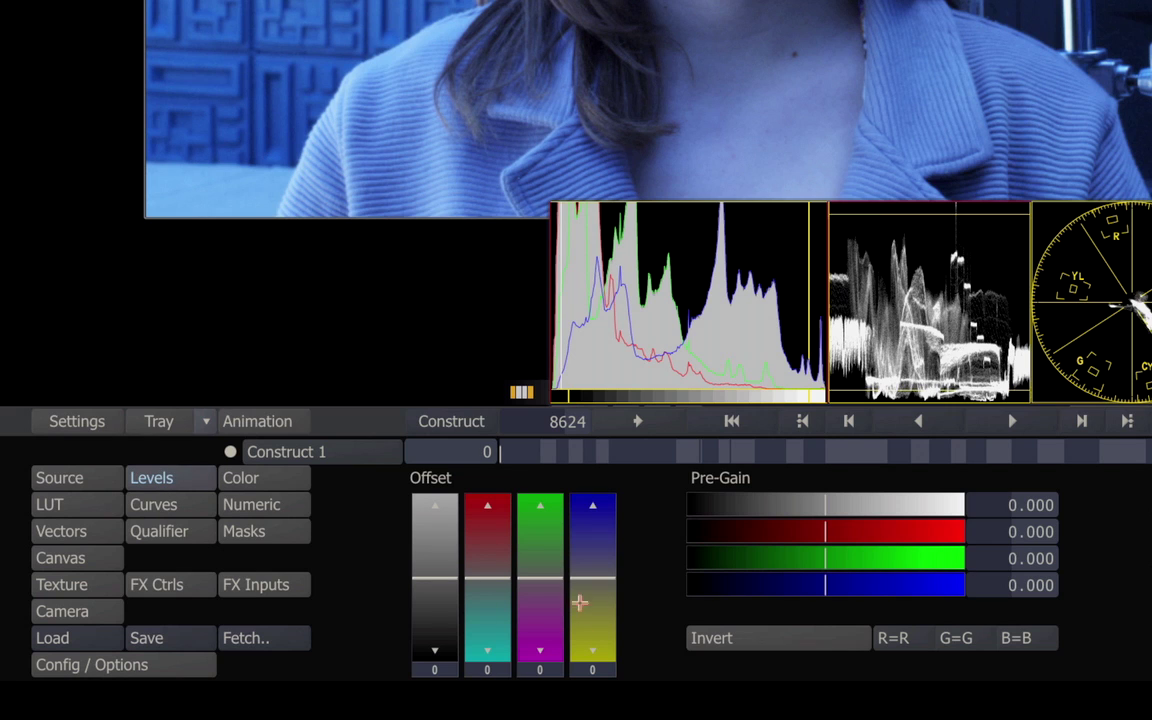
pyautogui.click(289, 480)
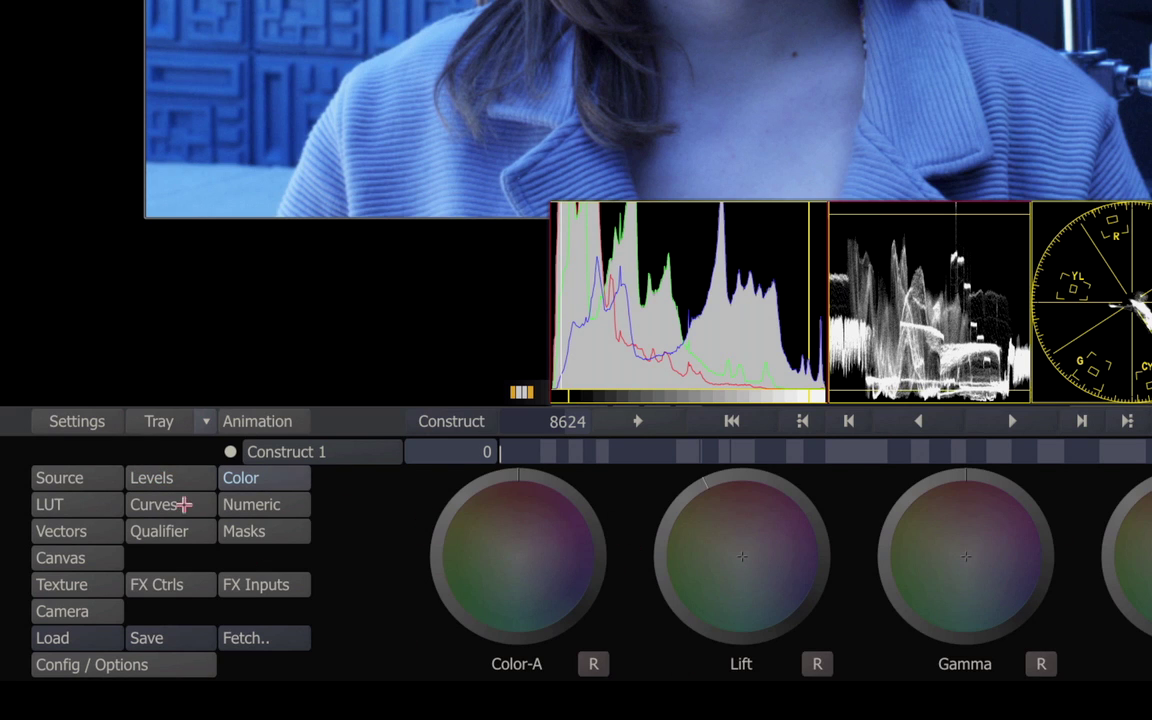
pyautogui.click(182, 504)
pyautogui.click(289, 506)
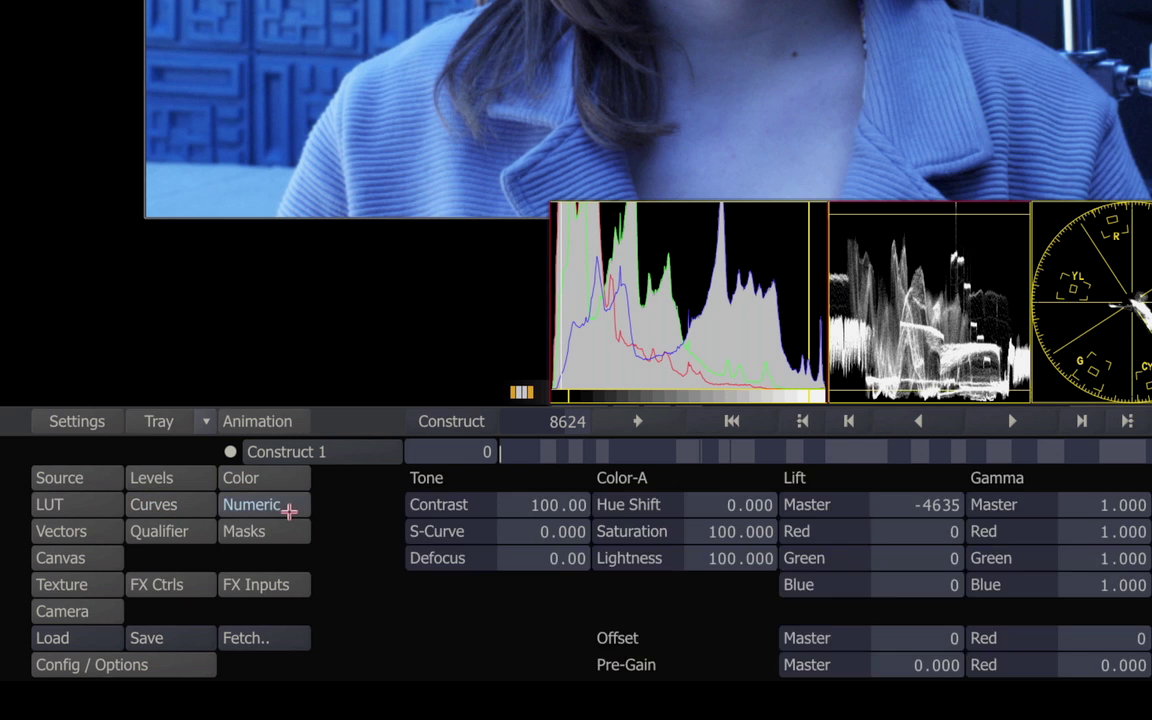
pyautogui.click(151, 478)
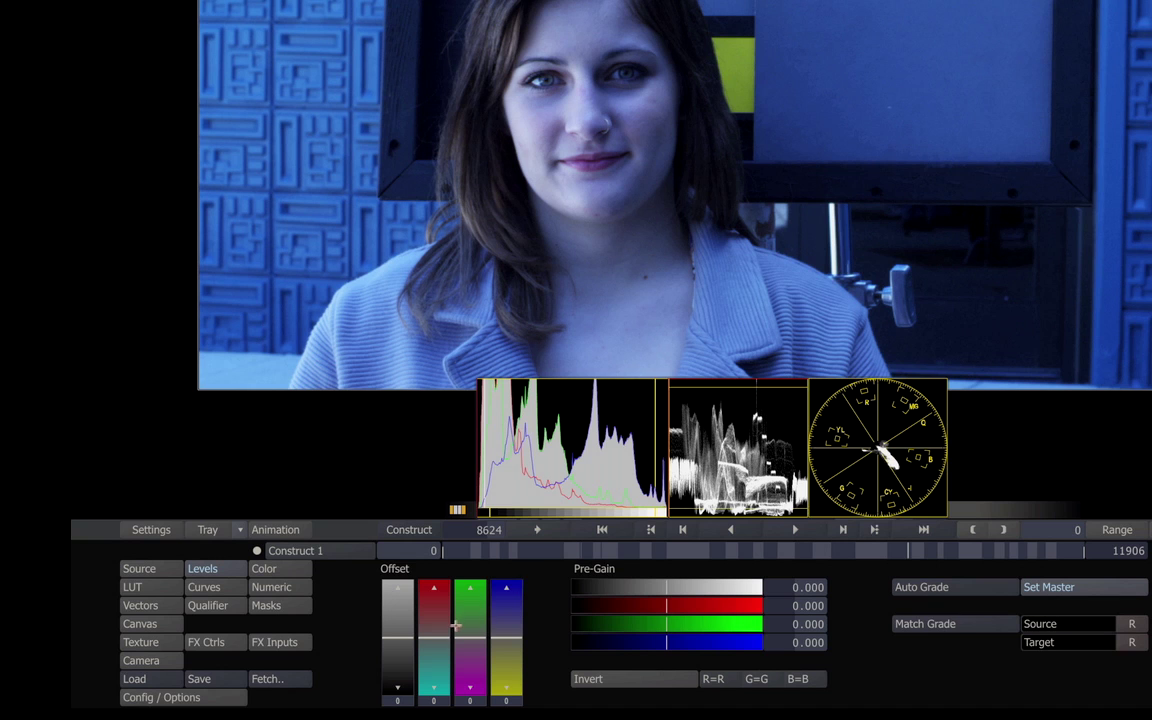
# Nudge the red Offset slider up to warm the image
pyautogui.moveTo(435, 637)
pyautogui.mouseDown()
pyautogui.moveTo(436, 623)
pyautogui.moveTo(506, 643)
pyautogui.moveTo(443, 627)
pyautogui.mouseUp()
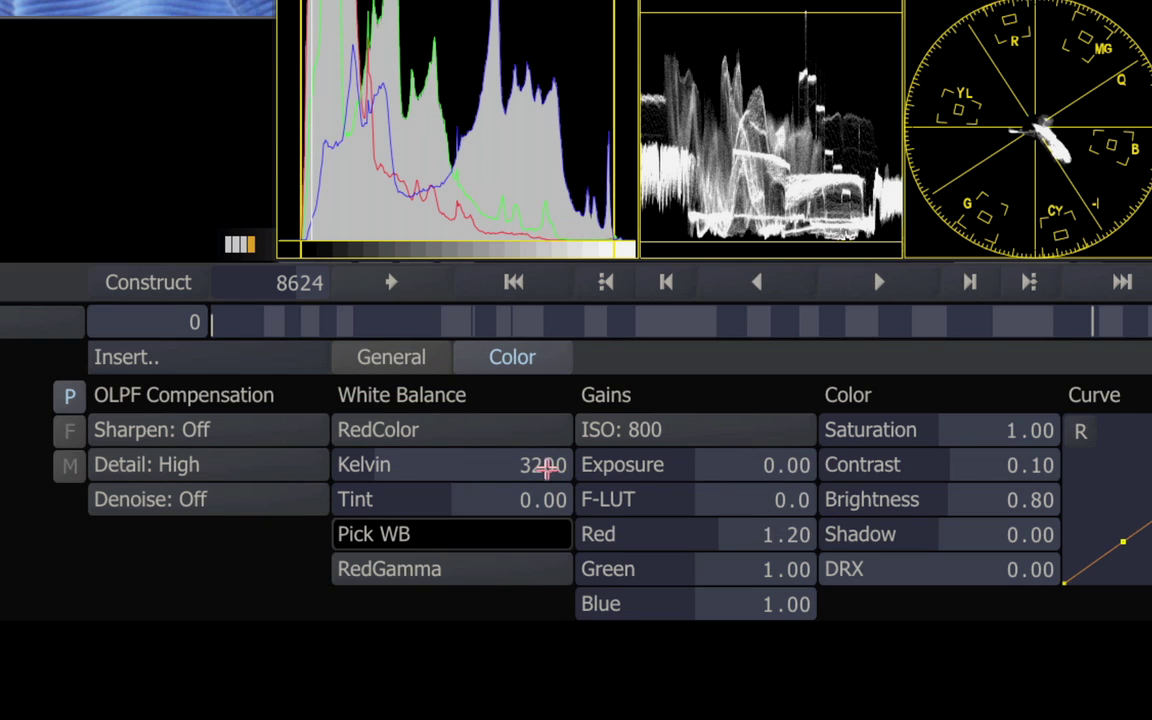
# Enter 5600 in the RED Kelvin field on the keypad and apply it
pyautogui.click(546, 467)
pyautogui.click(426, 166)
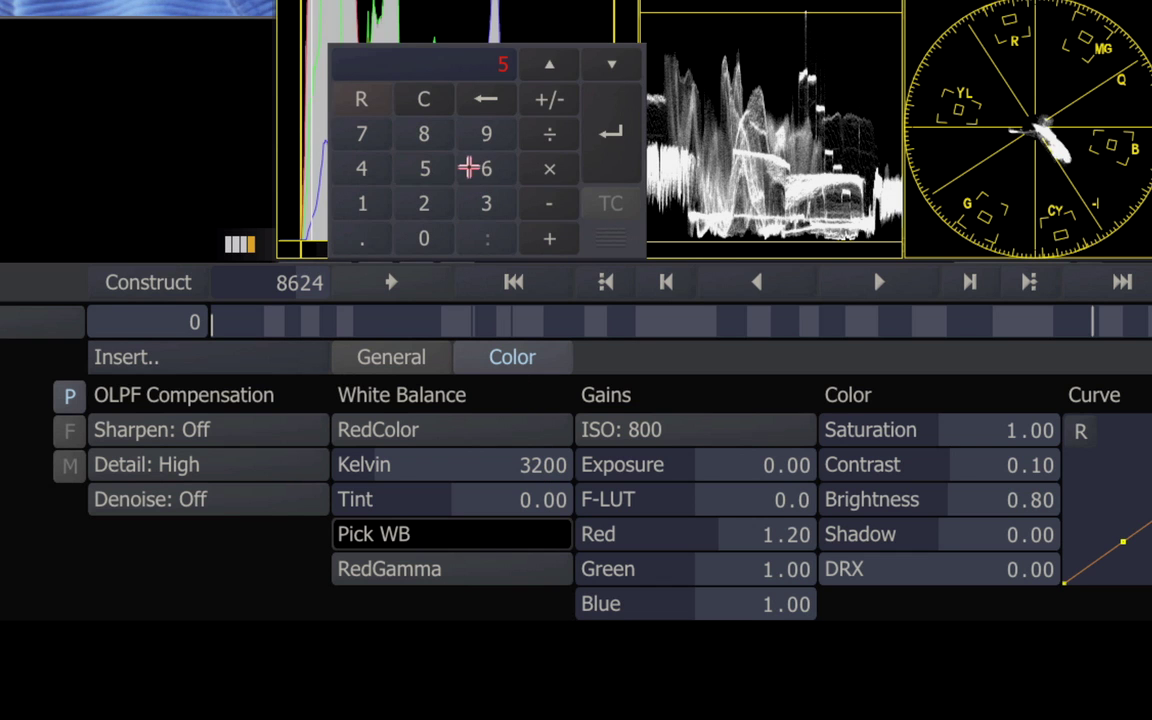
pyautogui.click(482, 175)
pyautogui.click(426, 235)
pyautogui.click(426, 235)
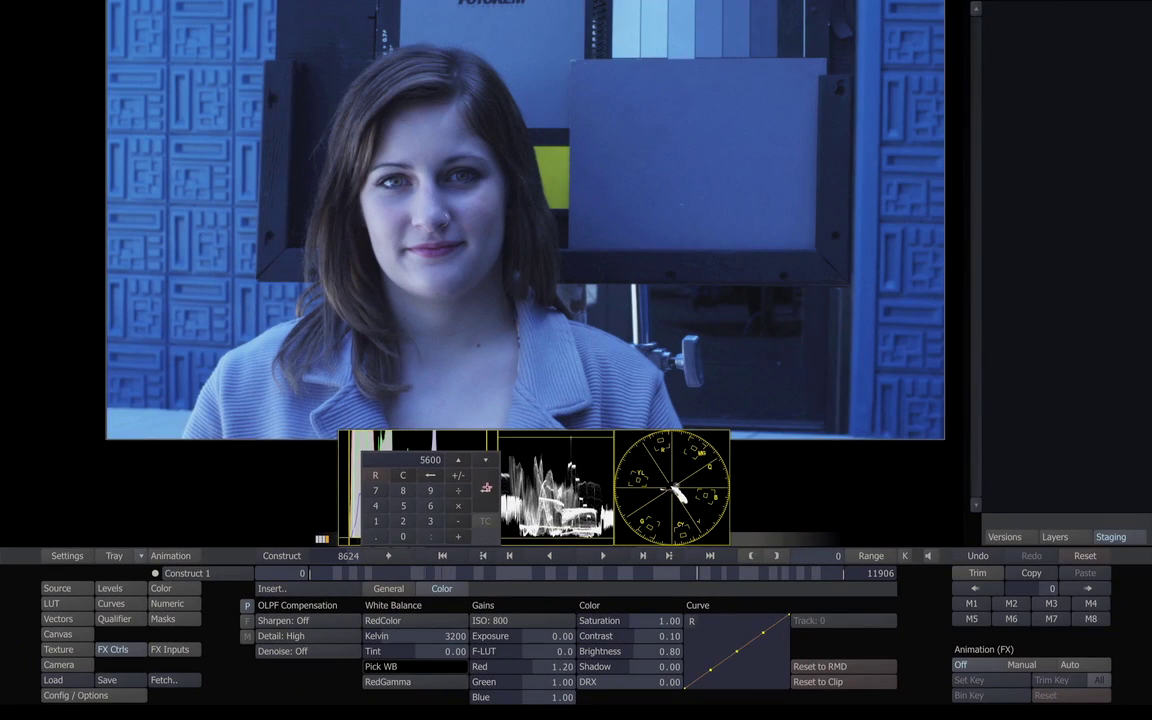
pyautogui.click(486, 487)
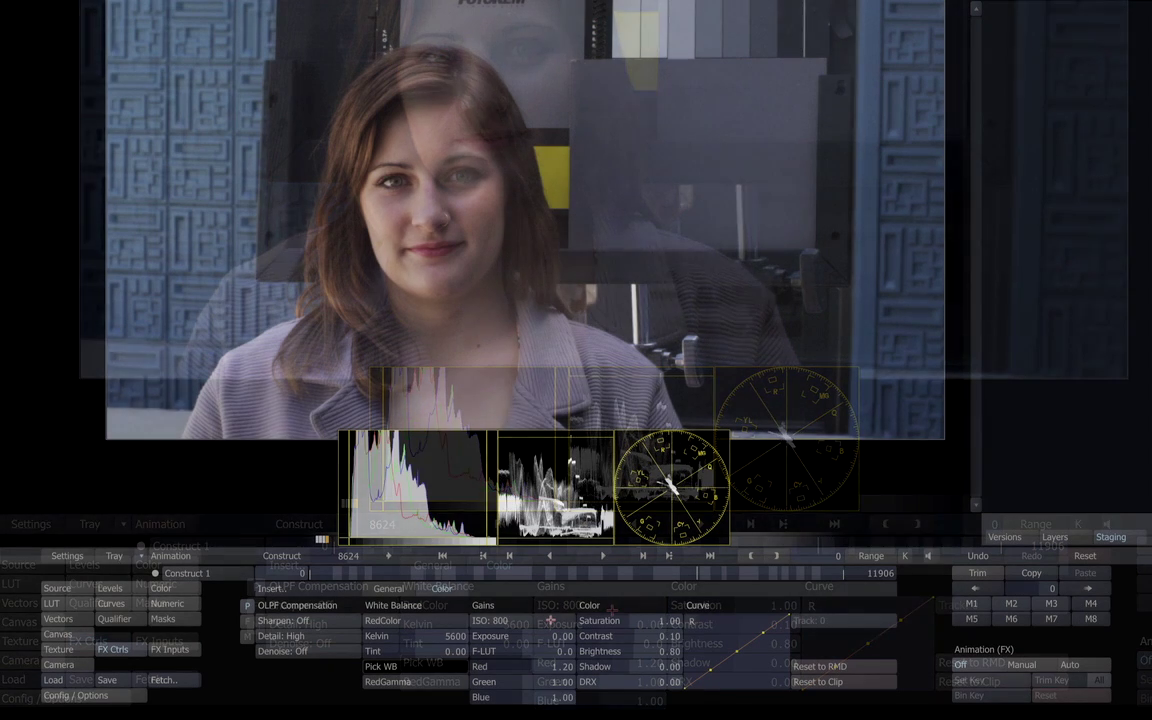
pyautogui.click(550, 620)
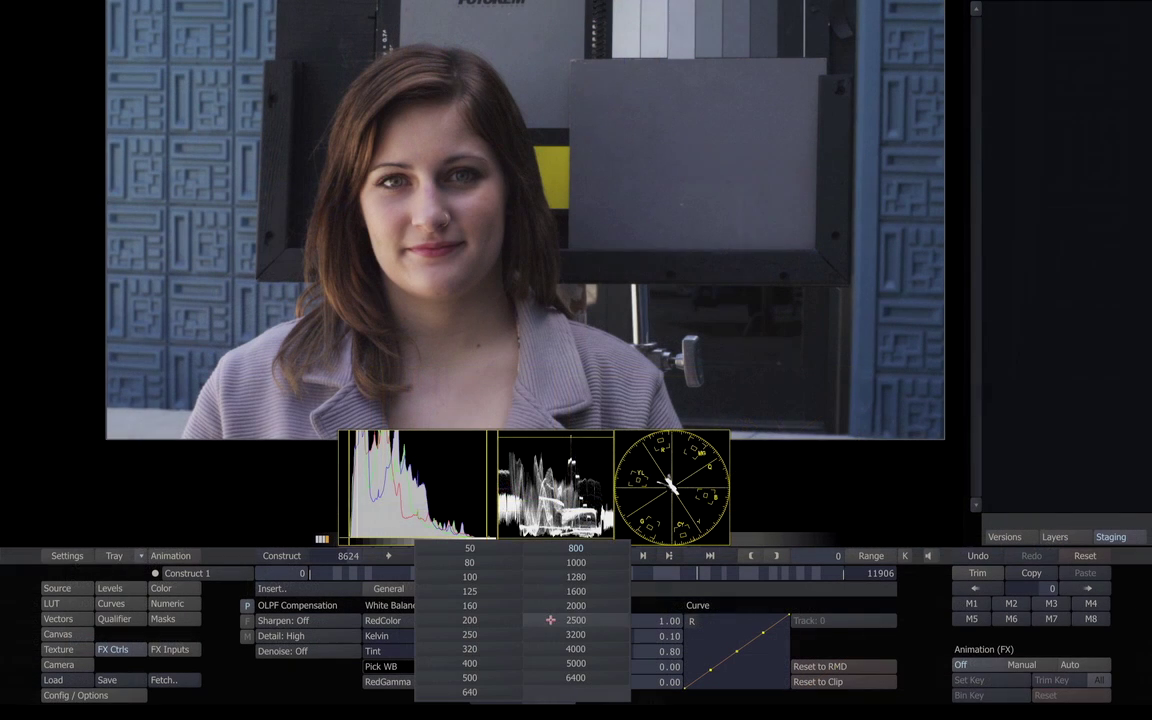
pyautogui.click(576, 563)
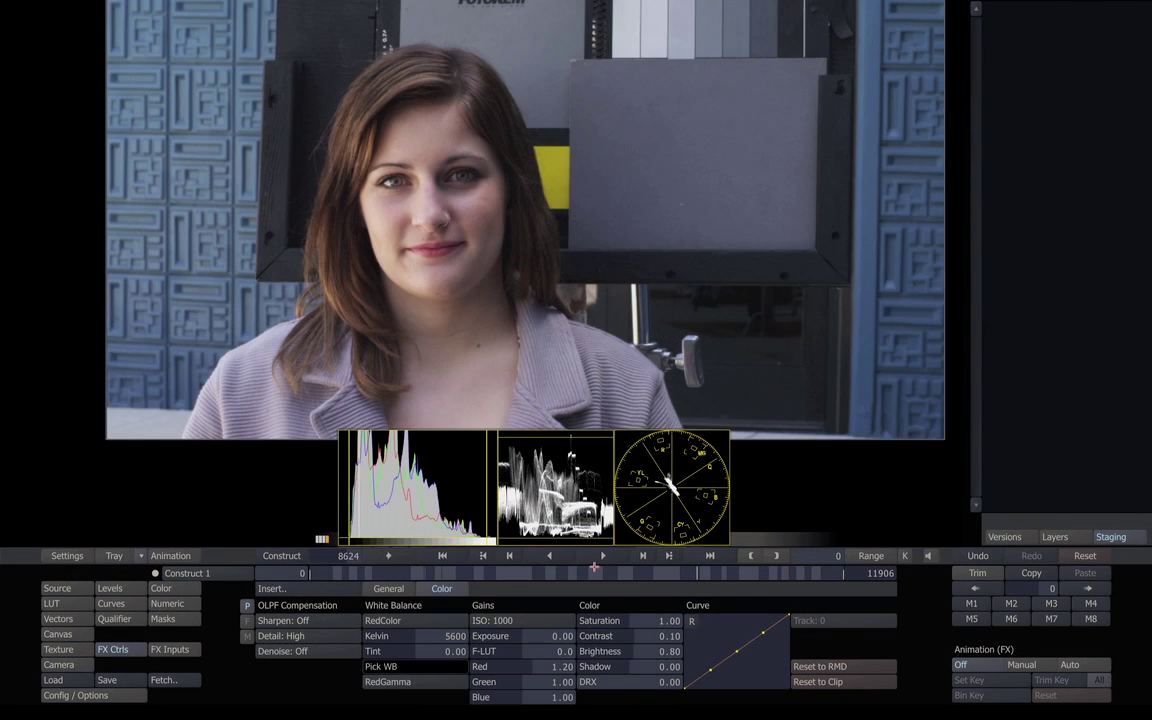
pyautogui.click(548, 622)
pyautogui.click(576, 577)
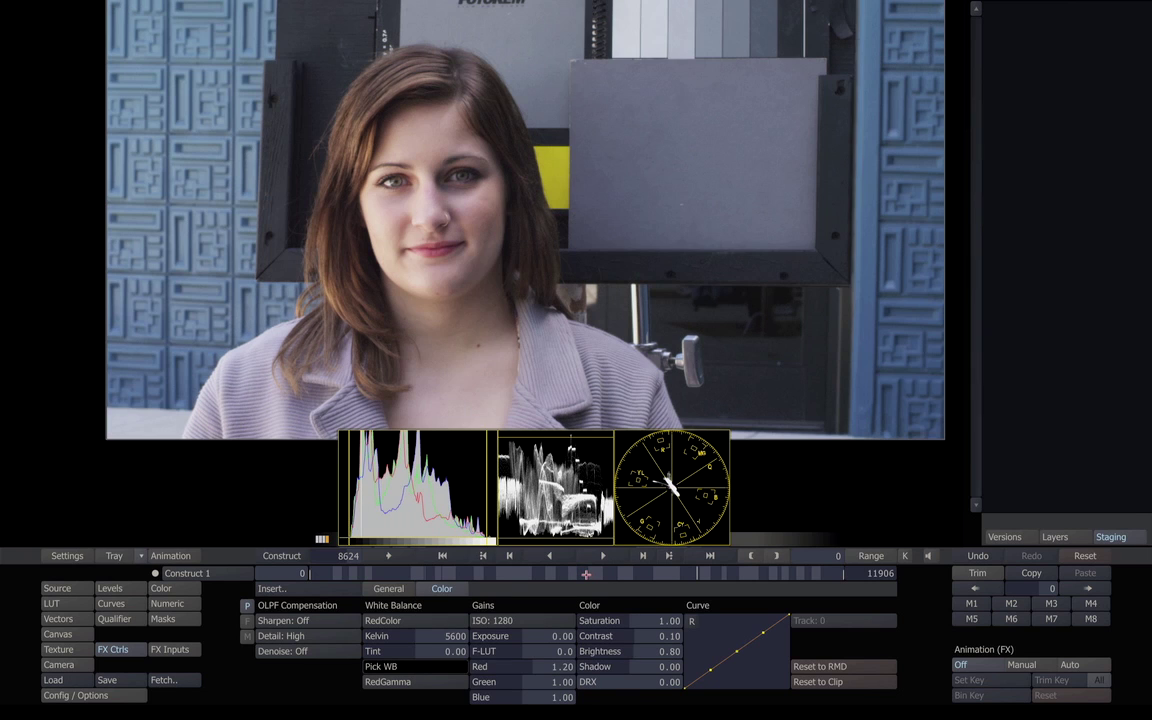
pyautogui.click(484, 620)
pyautogui.click(566, 548)
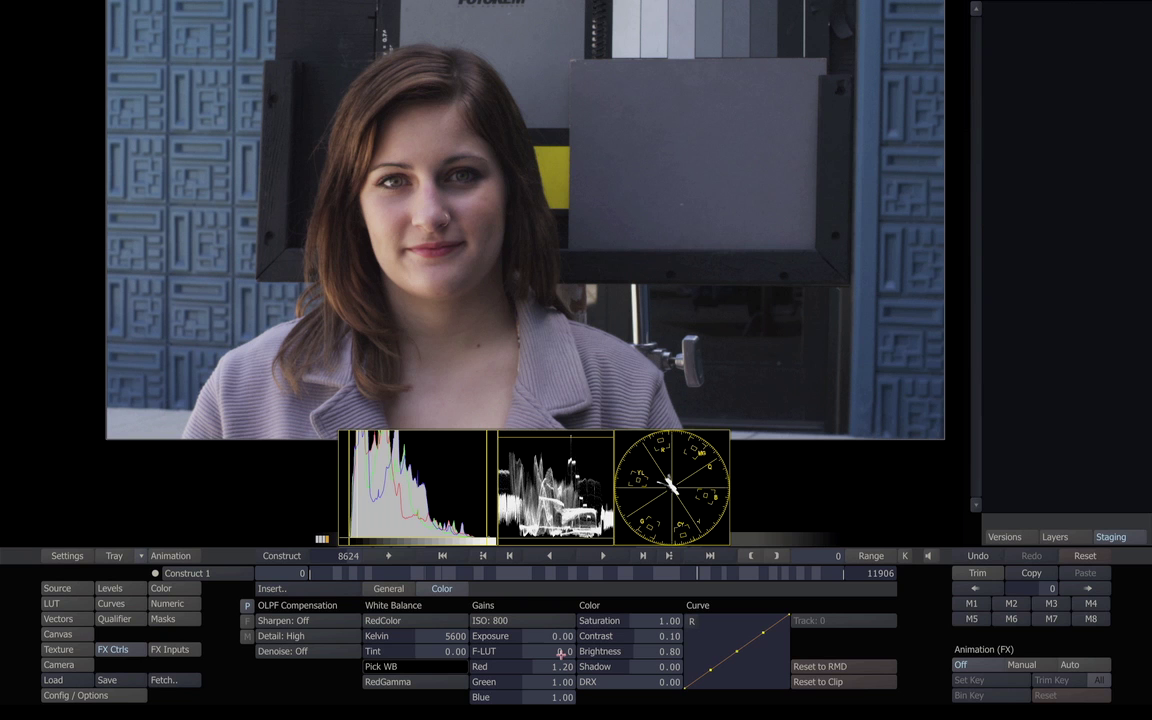
# Raise the F-LUT from 0.0 to 0.5 and bring up the colour wheels
pyautogui.moveTo(568, 645); pyautogui.dragTo(578, 652)
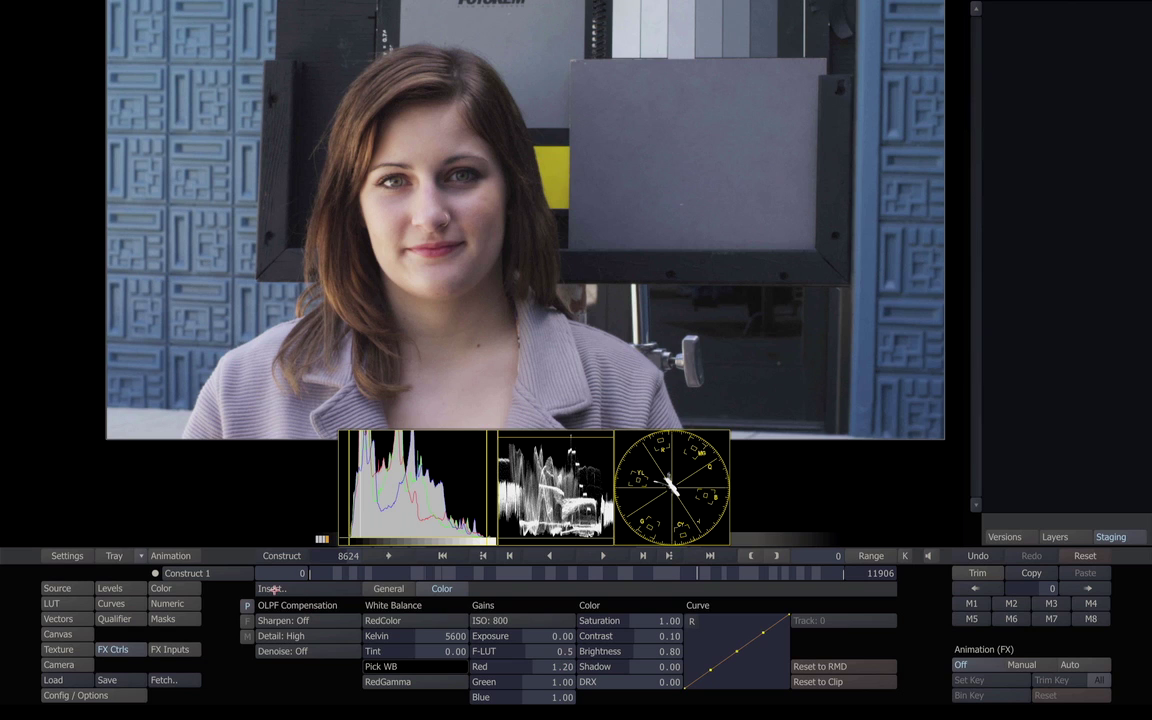
pyautogui.click(165, 589)
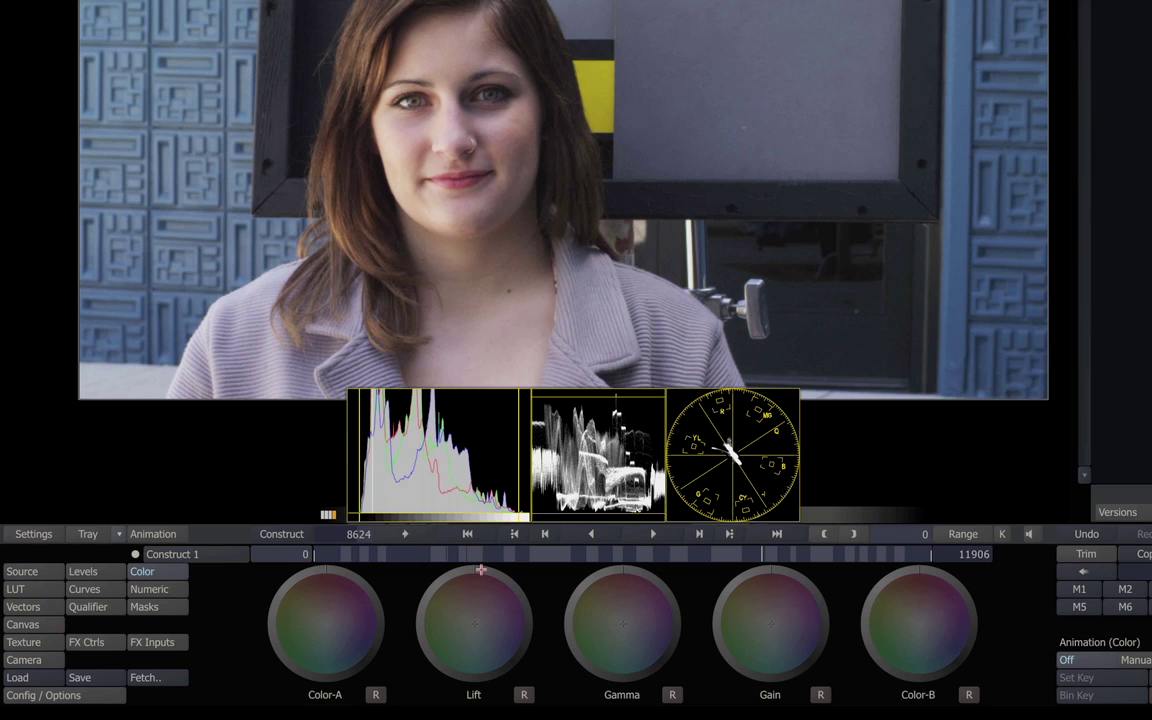
# Shift the Lift wheel's shadow balance, then nudge the Gain, Gamma and Lift master levels
pyautogui.moveTo(480, 569)
pyautogui.mouseDown()
pyautogui.moveTo(446, 660)
pyautogui.moveTo(509, 658)
pyautogui.moveTo(489, 589)
pyautogui.moveTo(473, 581)
pyautogui.mouseUp()
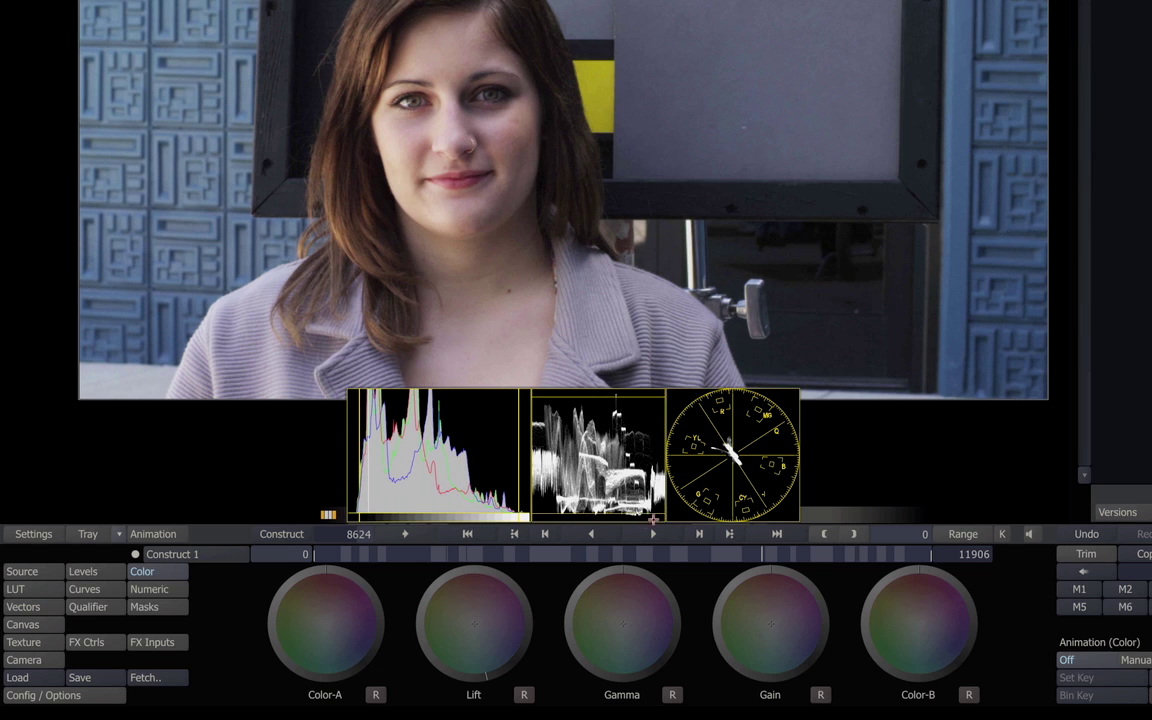
pyautogui.moveTo(469, 570); pyautogui.dragTo(434, 614)
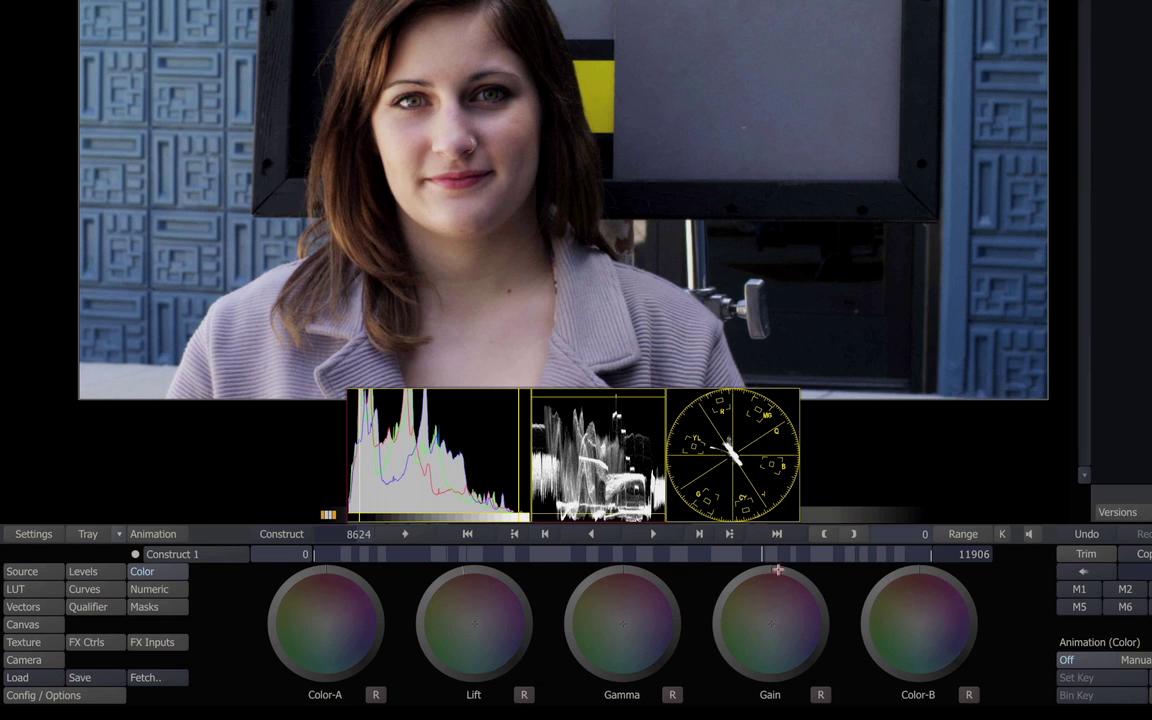
pyautogui.moveTo(818, 604)
pyautogui.mouseDown()
pyautogui.moveTo(784, 676)
pyautogui.moveTo(733, 648)
pyautogui.moveTo(758, 589)
pyautogui.moveTo(803, 582)
pyautogui.moveTo(807, 627)
pyautogui.moveTo(774, 658)
pyautogui.moveTo(743, 630)
pyautogui.moveTo(788, 578)
pyautogui.moveTo(812, 581)
pyautogui.mouseUp()
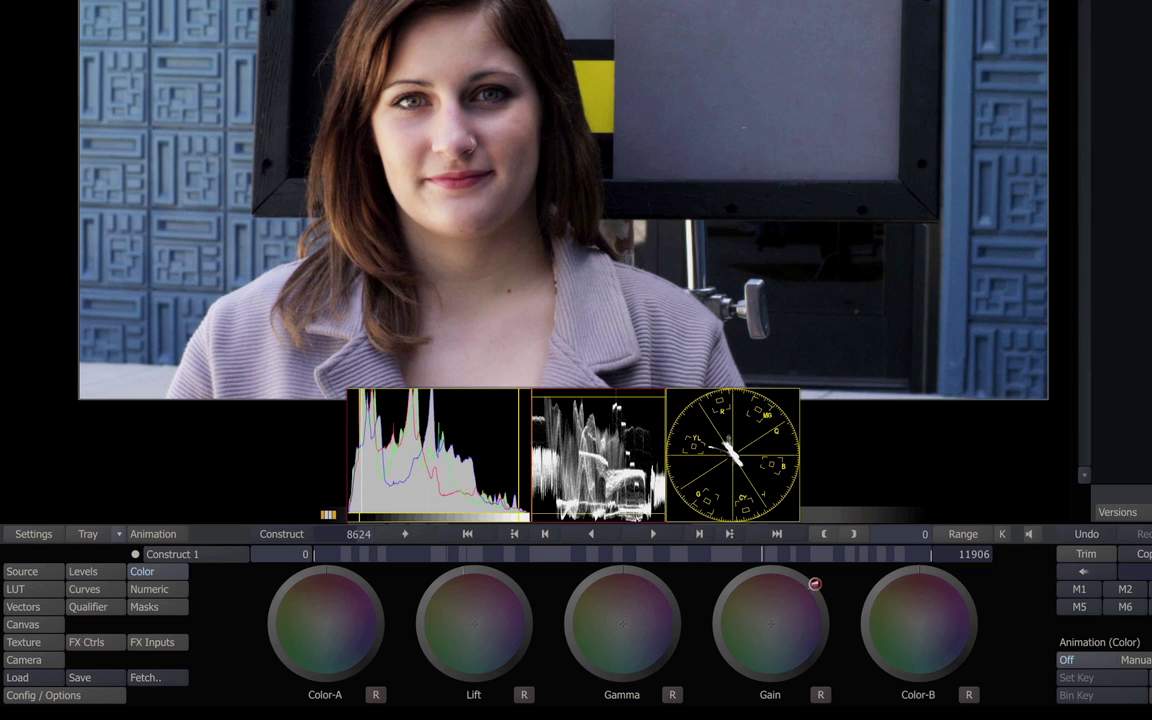
pyautogui.moveTo(618, 572)
pyautogui.mouseDown()
pyautogui.moveTo(648, 571)
pyautogui.moveTo(669, 612)
pyautogui.mouseUp()
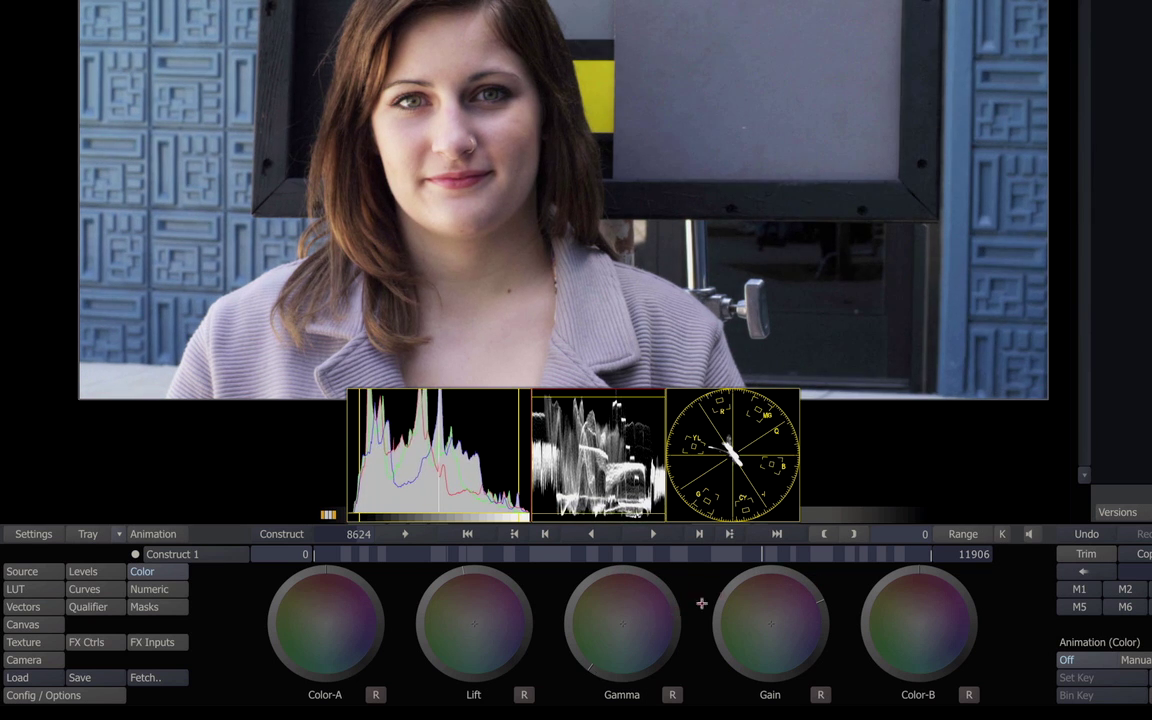
pyautogui.moveTo(470, 572)
pyautogui.mouseDown()
pyautogui.moveTo(425, 600)
pyautogui.moveTo(420, 625)
pyautogui.moveTo(480, 656)
pyautogui.moveTo(504, 622)
pyautogui.moveTo(509, 581)
pyautogui.moveTo(473, 581)
pyautogui.mouseUp()
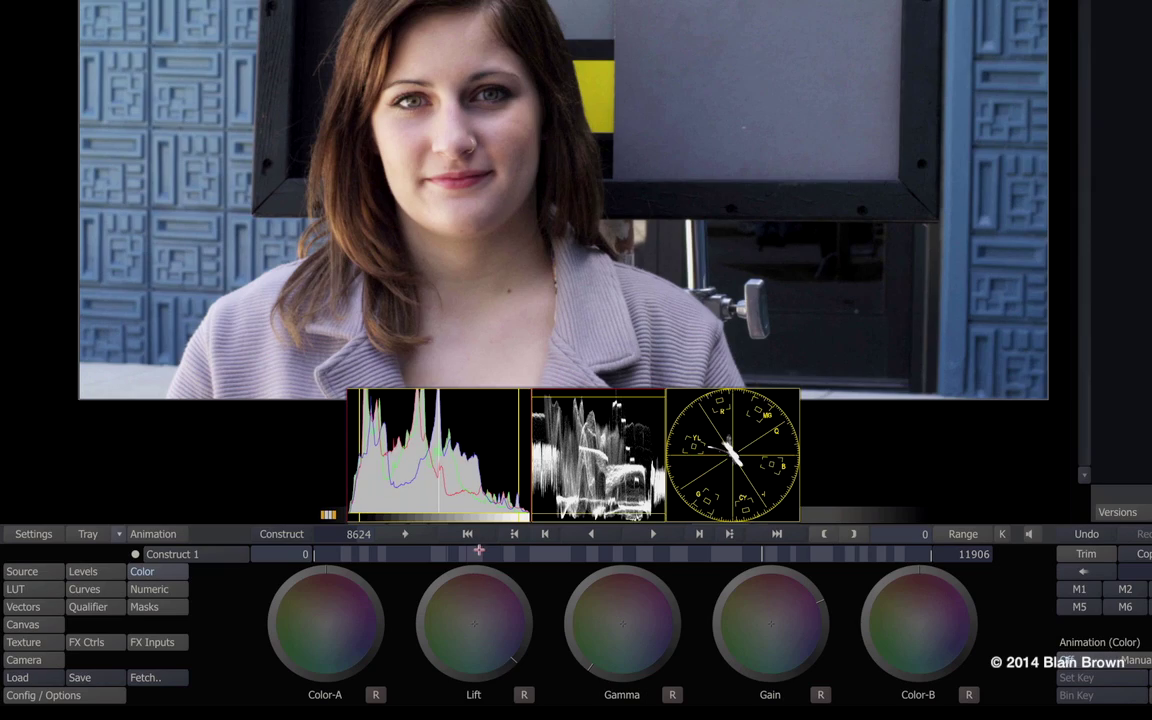